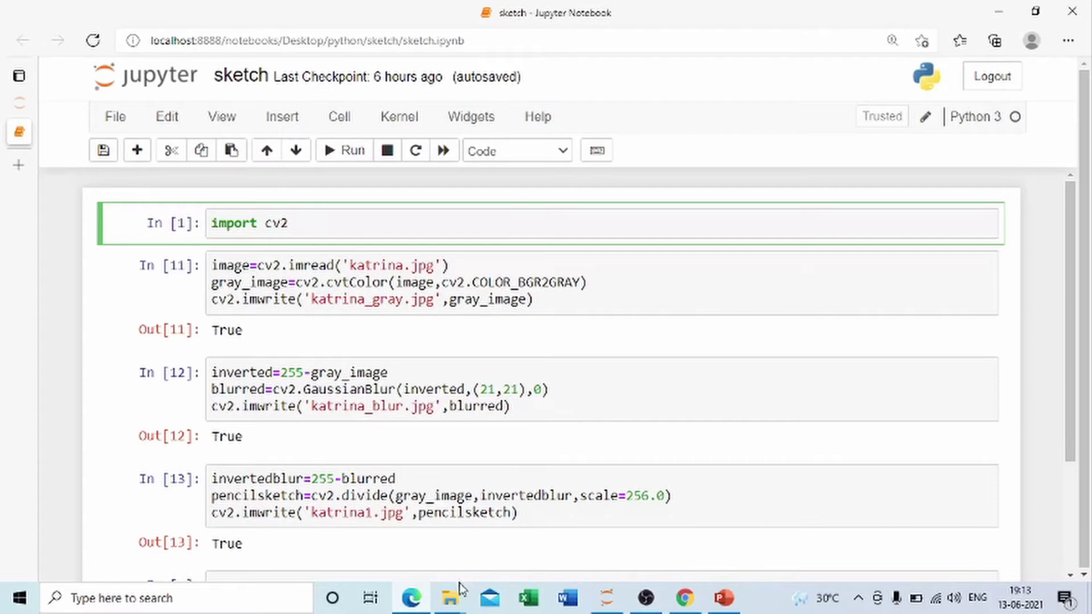
# - View the original katrina photo, then return to the notebook's import cv2 cell
pyautogui.moveTo(449, 599)
pyautogui.click(458, 546)
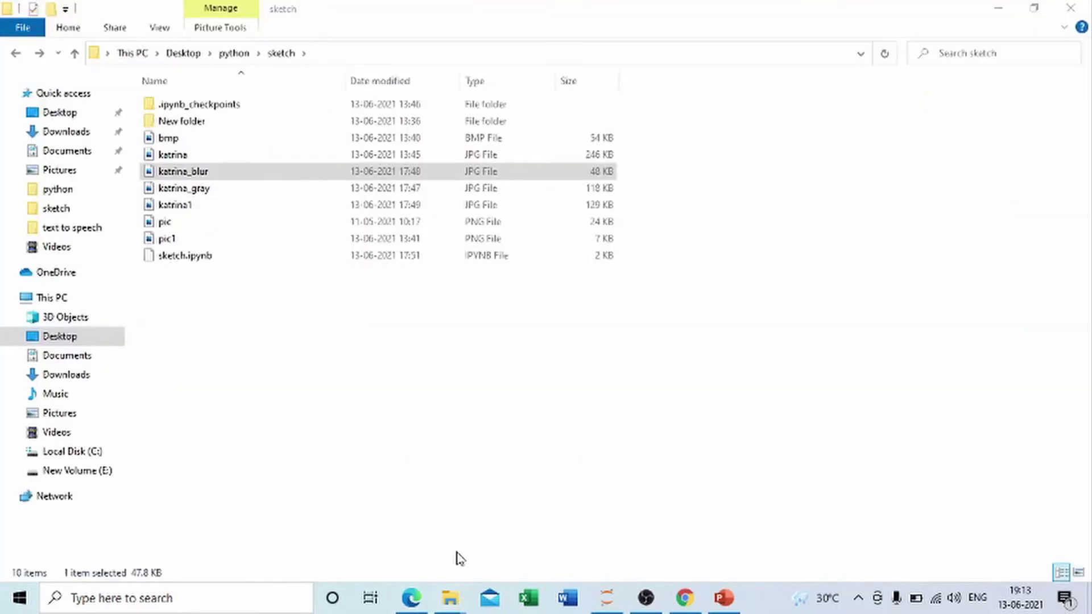
pyautogui.click(189, 155)
pyautogui.doubleClick(190, 155)
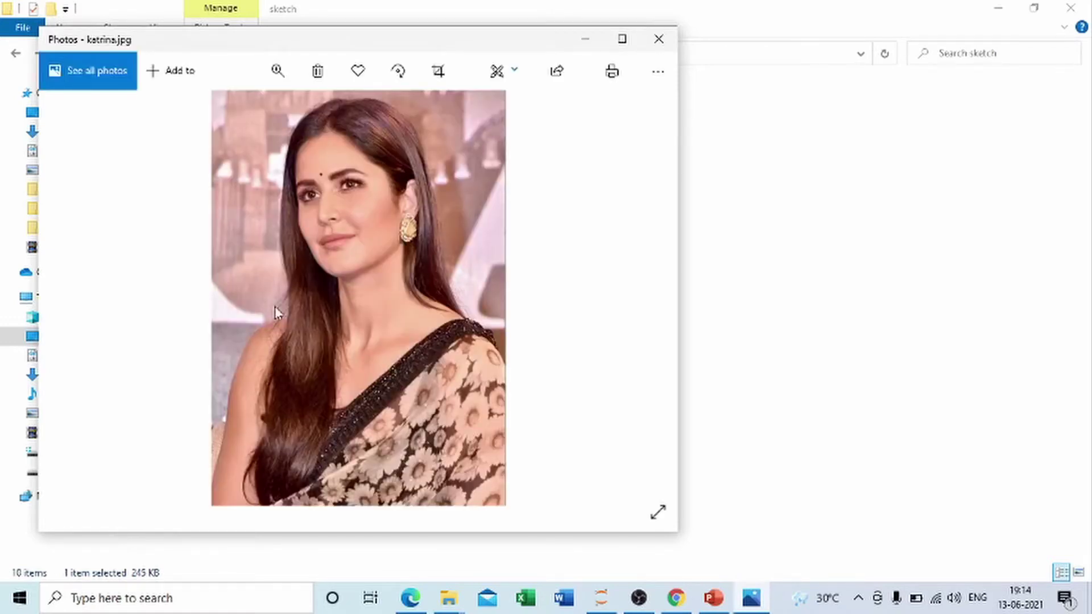
pyautogui.click(660, 39)
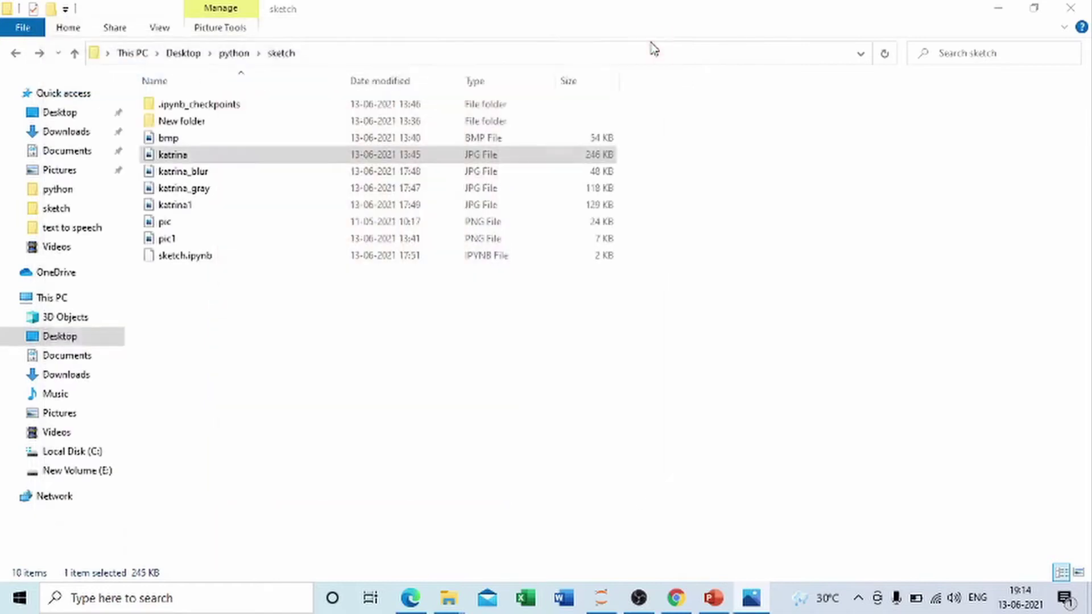
pyautogui.click(409, 598)
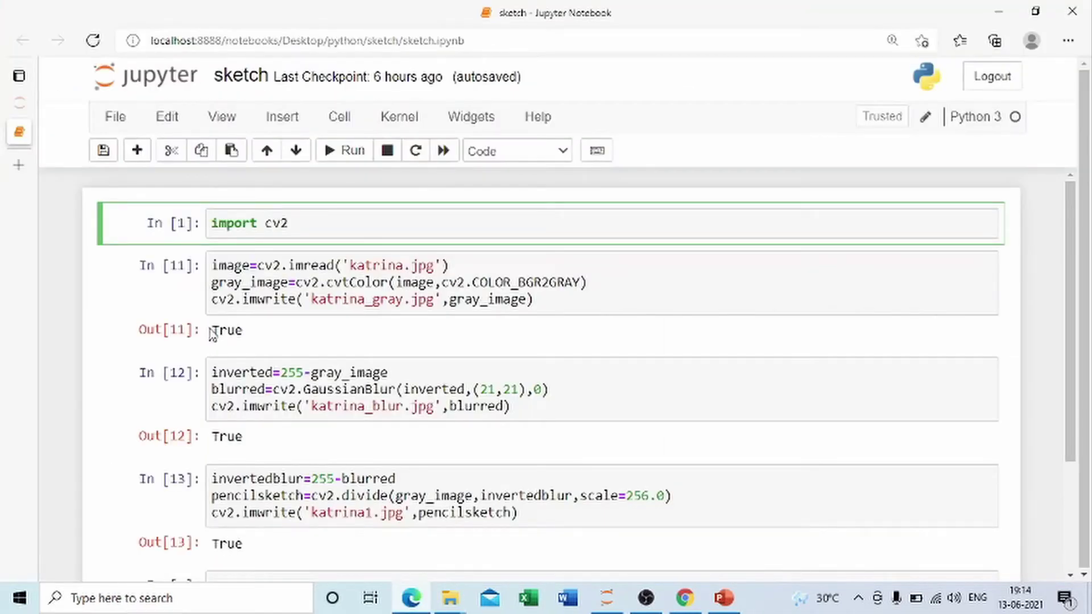
pyautogui.click(290, 223)
pyautogui.scroll(-1, 291, 542)
pyautogui.scroll(1, 290, 533)
pyautogui.moveTo(449, 597)
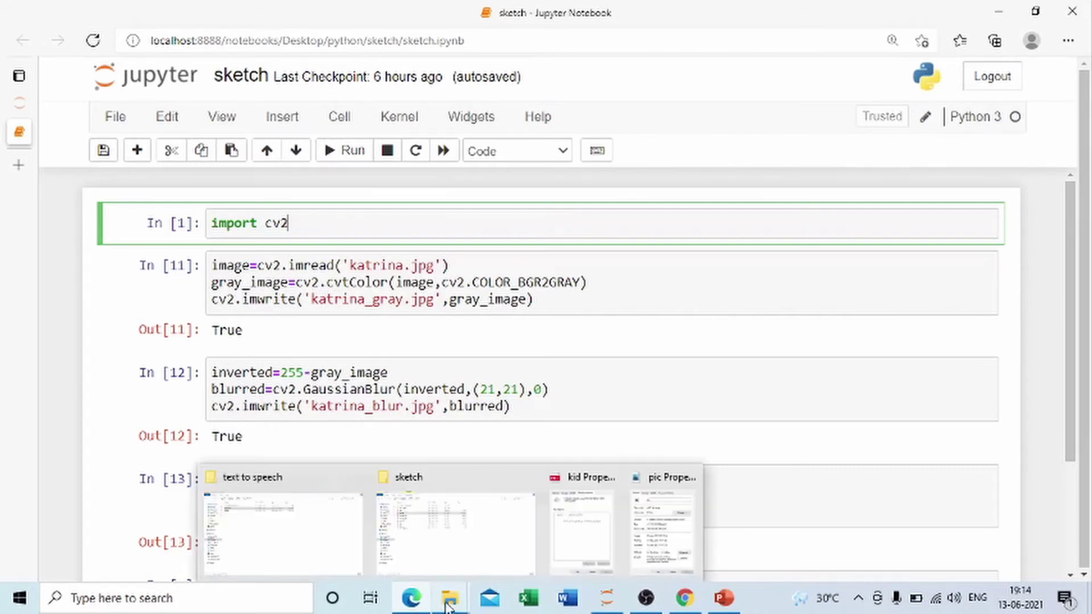
# - View the grayscale katrina_gray image, then close it and return to the notebook
pyautogui.click(452, 524)
pyautogui.doubleClick(184, 189)
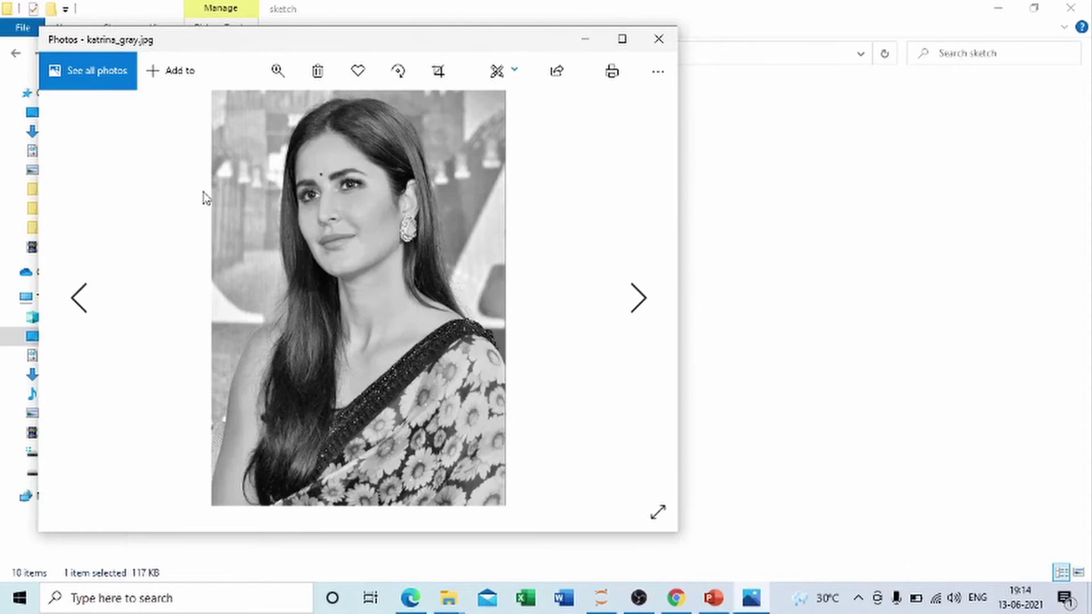
pyautogui.hotkey('alt', 'F4')
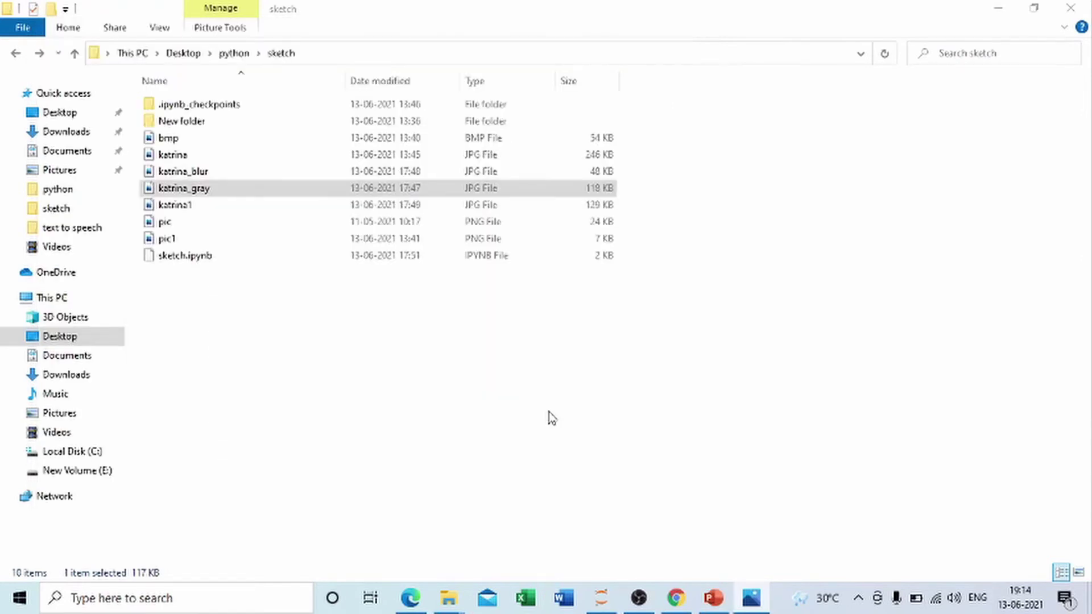
pyautogui.hotkey('alt', 'Tab')
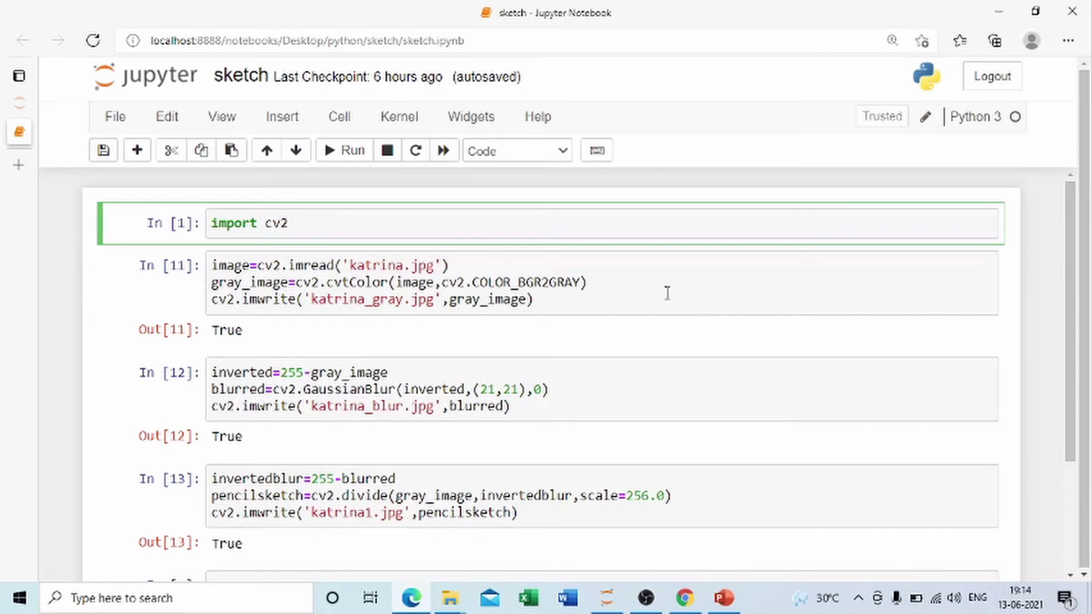
pyautogui.scroll(-1, 667, 293)
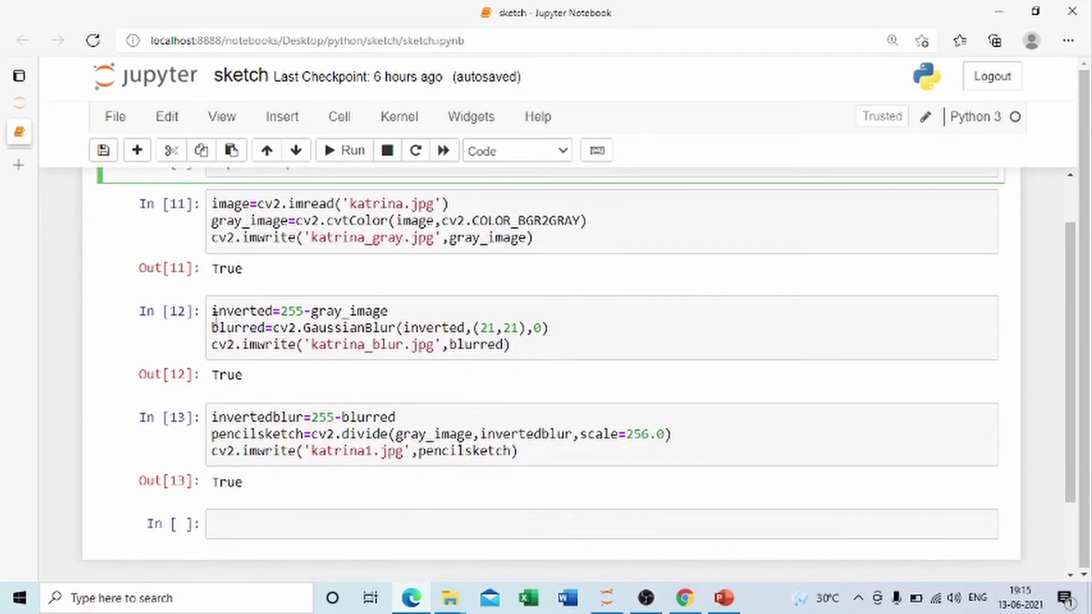
pyautogui.moveTo(449, 598)
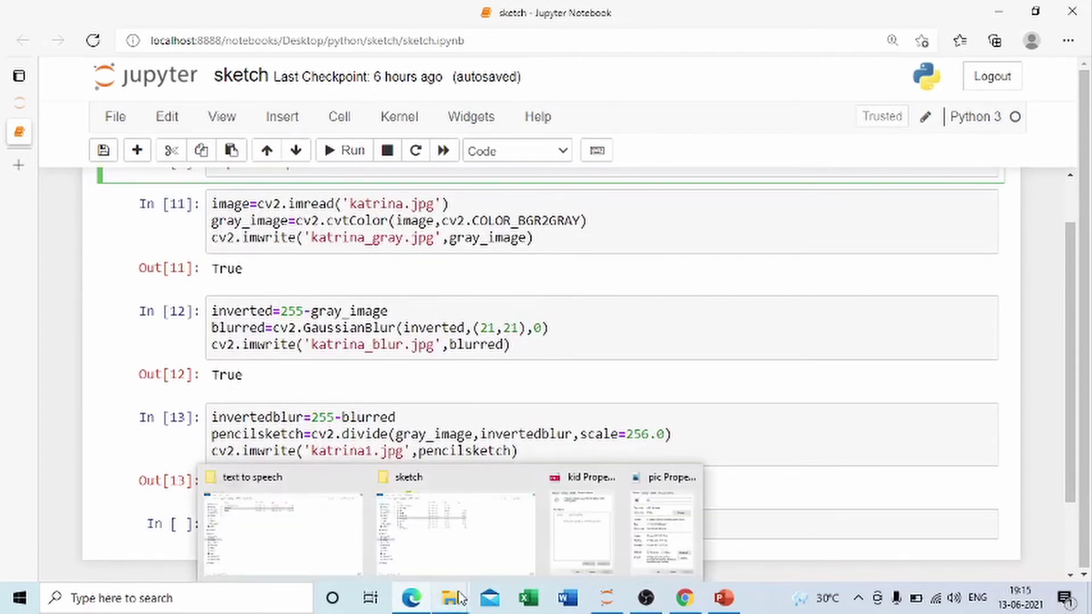
# - Select katrina_blur in the sketch folder, then restore that folder from the taskbar
pyautogui.click(455, 525)
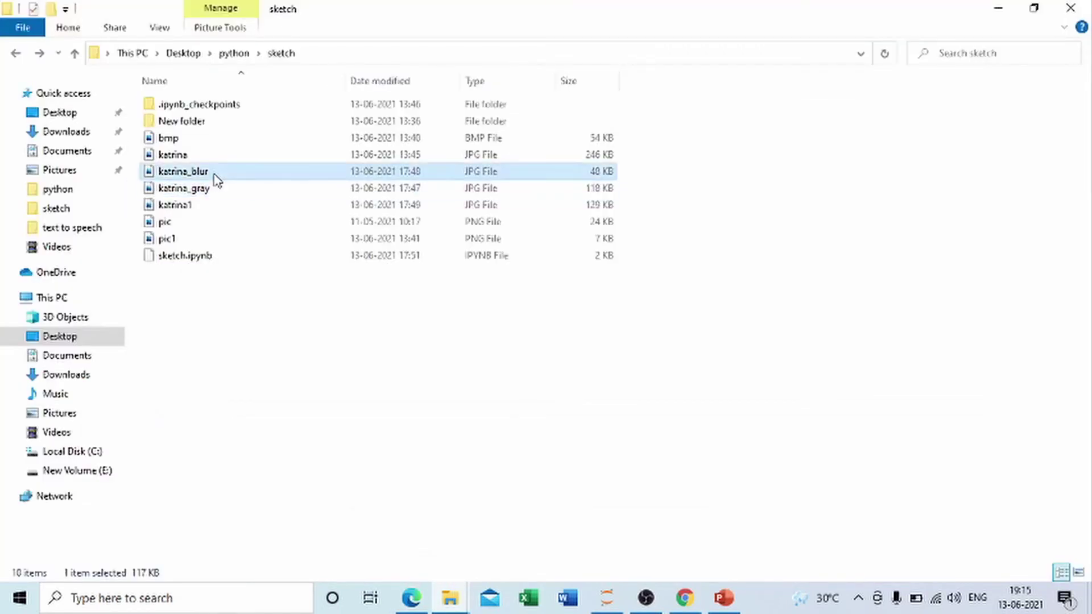
pyautogui.click(184, 172)
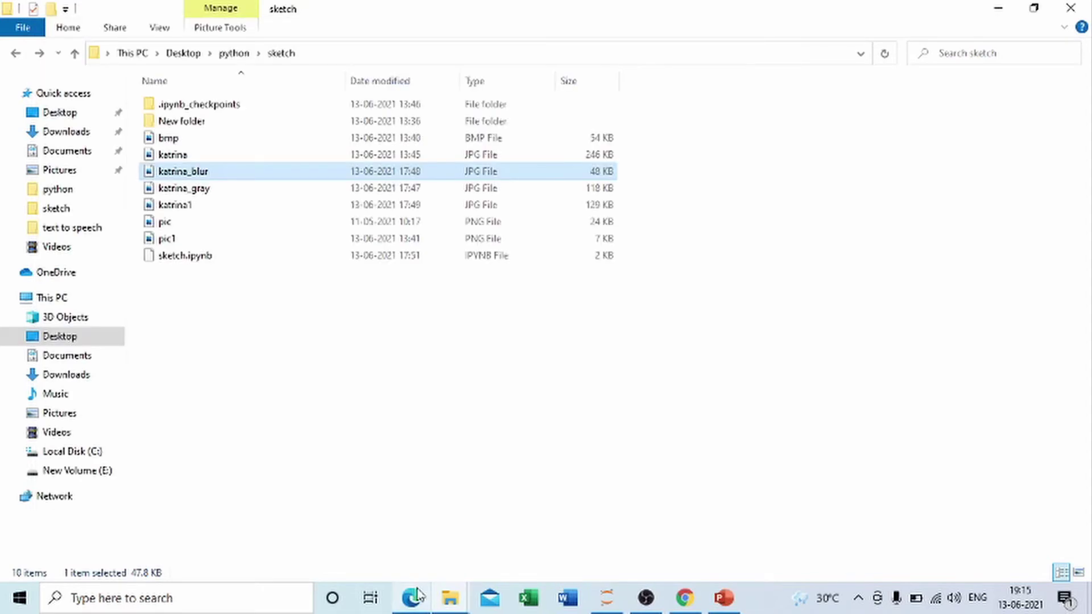
pyautogui.click(414, 597)
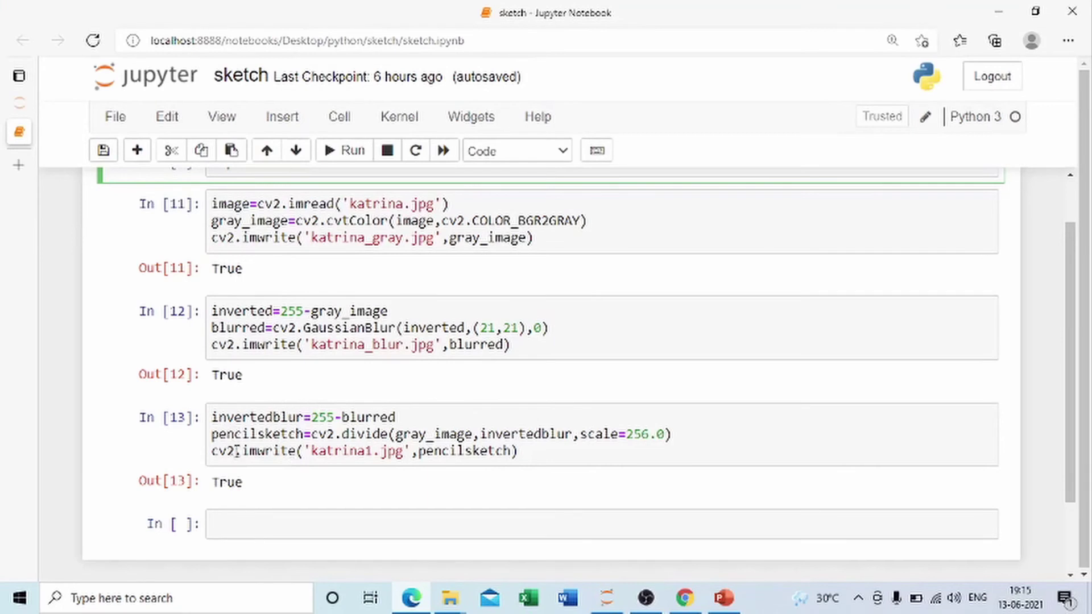
pyautogui.click(459, 600)
pyautogui.click(449, 529)
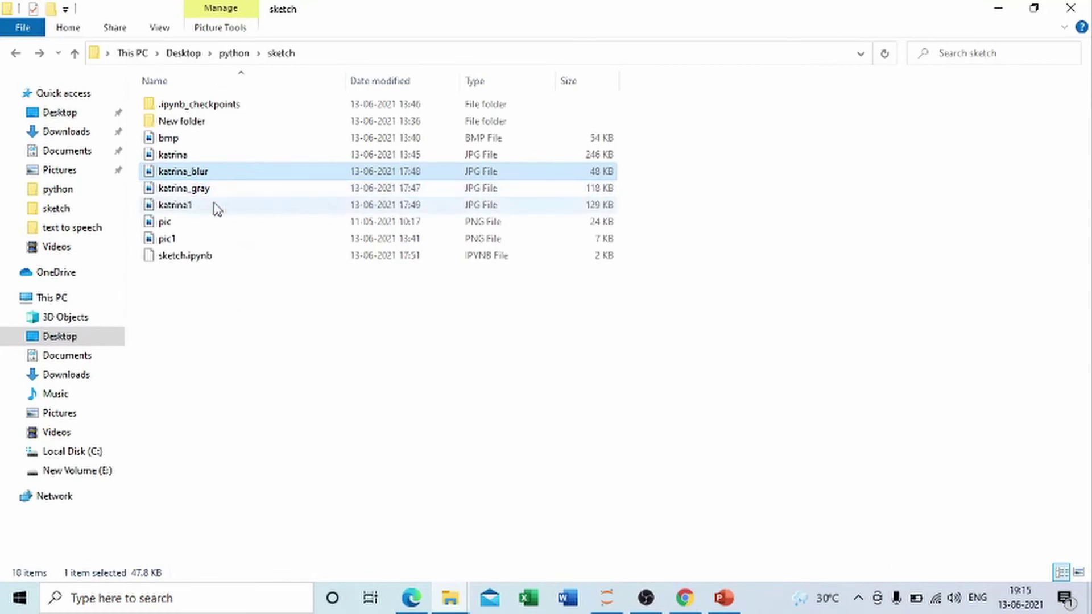
# - Preview the pencil-sketch katrina1.jpg in Photos, then close the viewer
pyautogui.doubleClick(217, 206)
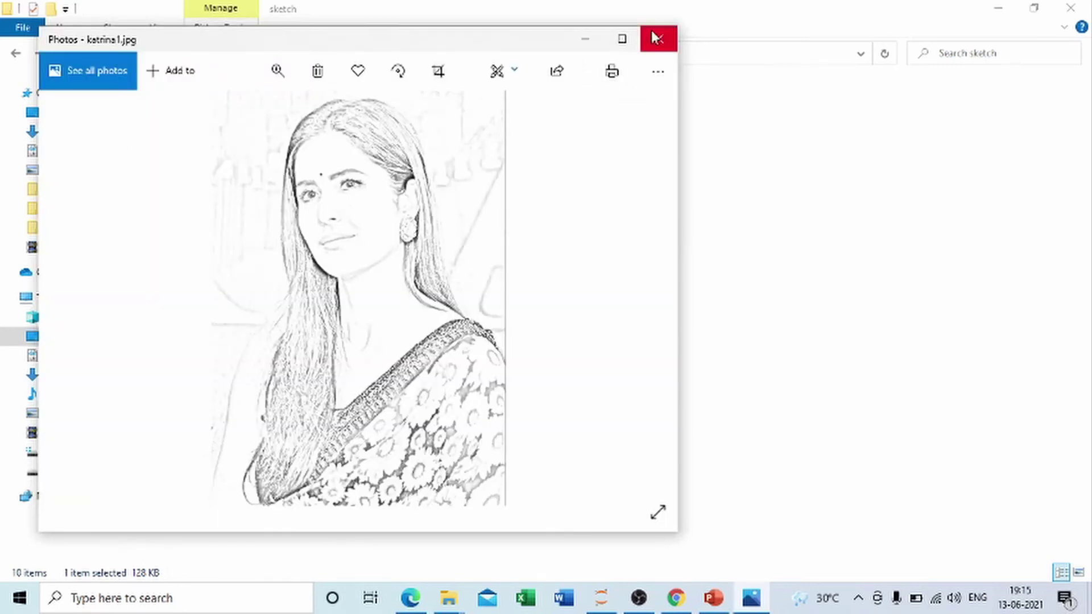
pyautogui.click(656, 37)
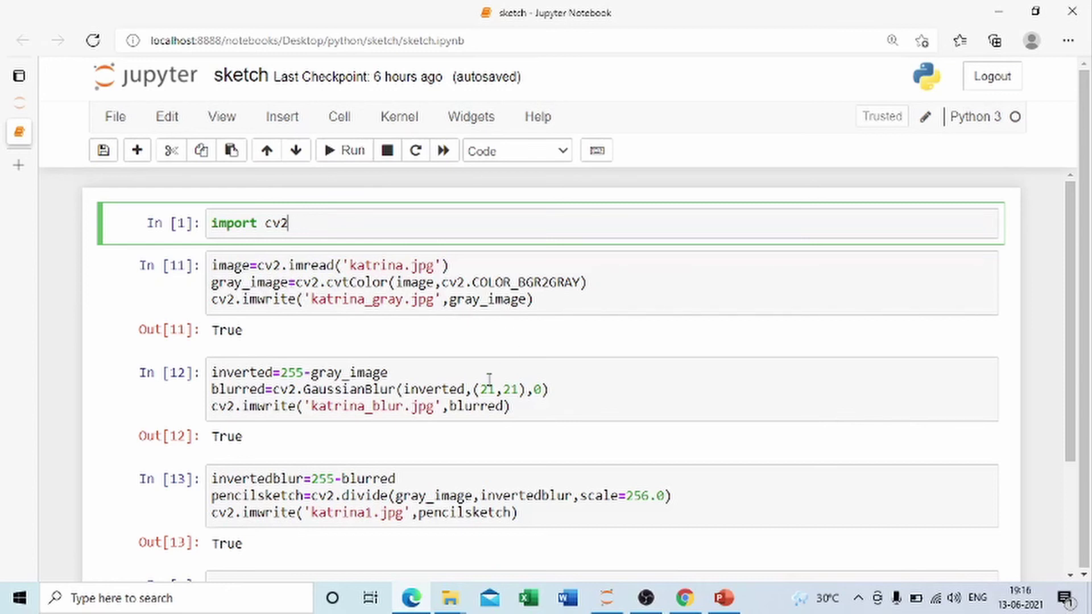
pyautogui.scroll(-1, 489, 379)
pyautogui.scroll(1, 316, 341)
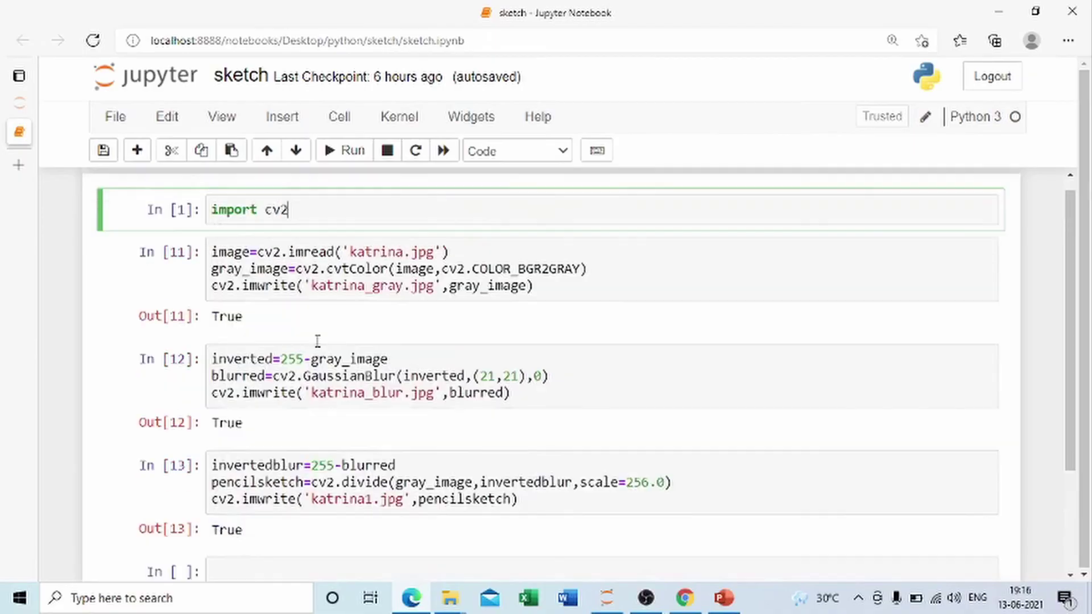